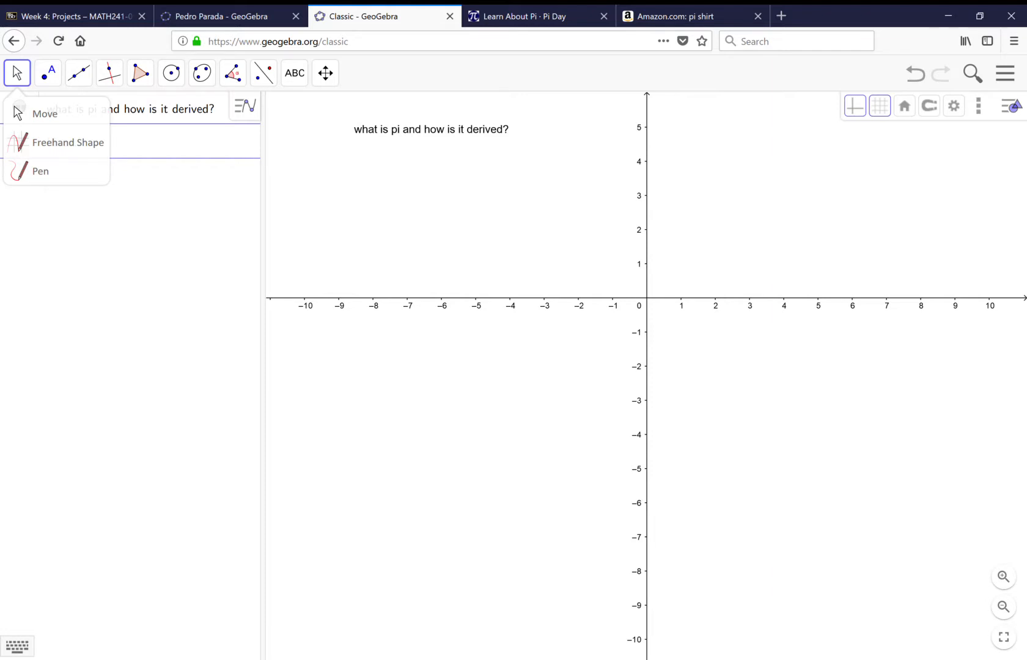
Draw a circle centred at the origin and passing through (0, 1) on the y-axis.
{"action": "mouse_move", "coordinate": [181, 84]}
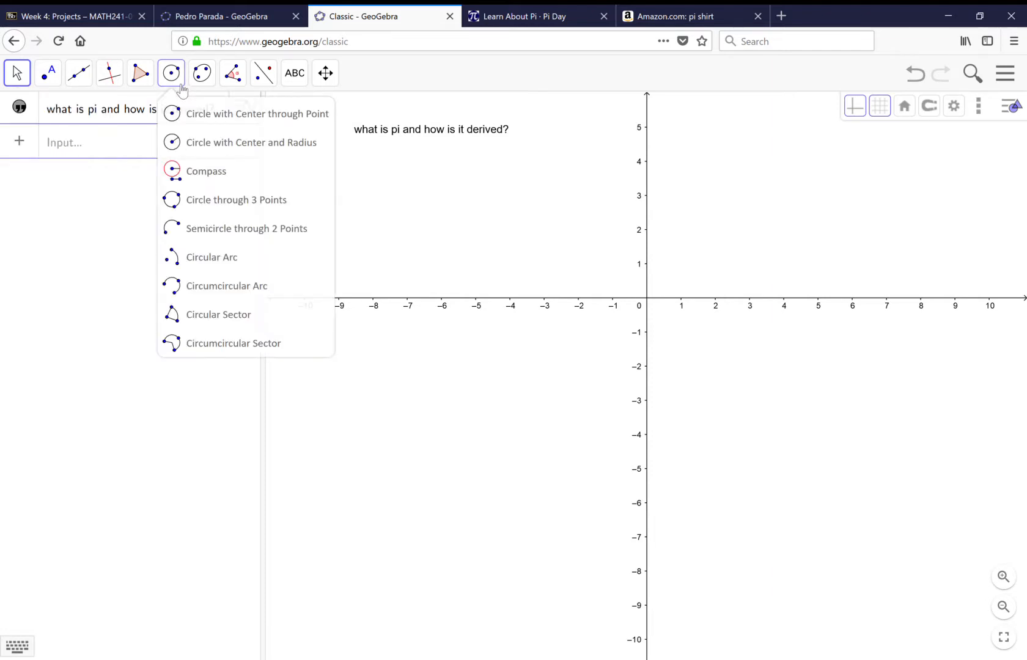
{"action": "left_click", "coordinate": [195, 116]}
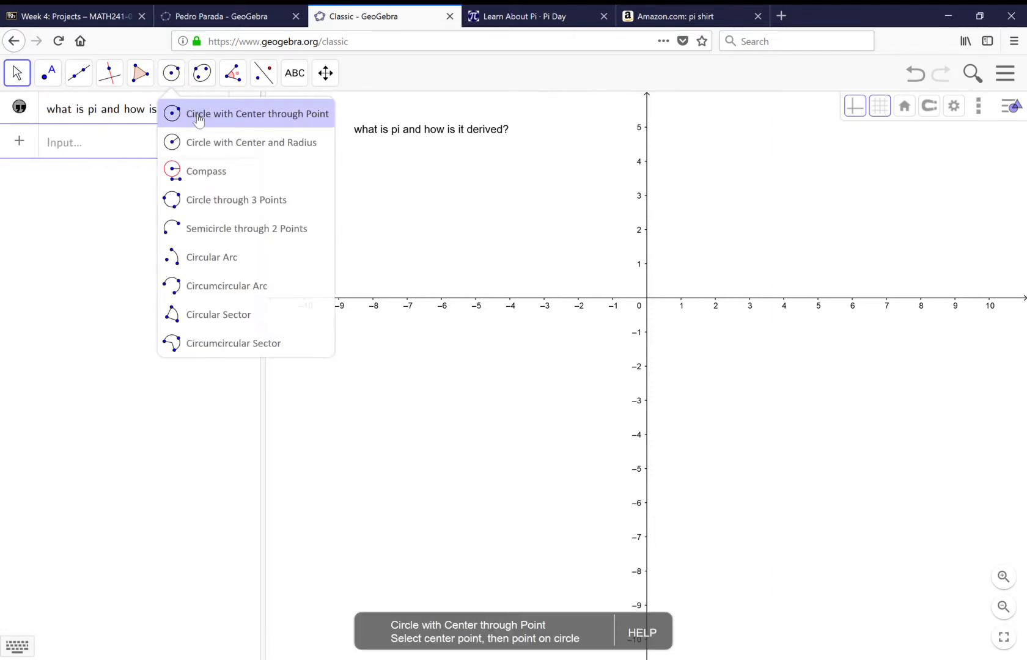
{"action": "left_click", "coordinate": [648, 304]}
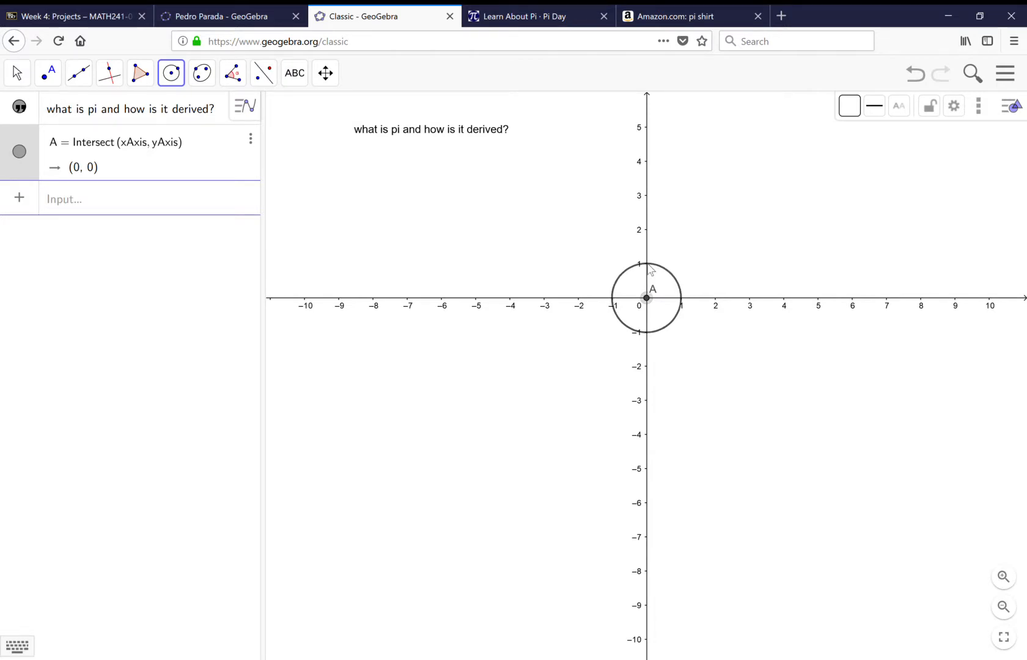
{"action": "left_click", "coordinate": [648, 265]}
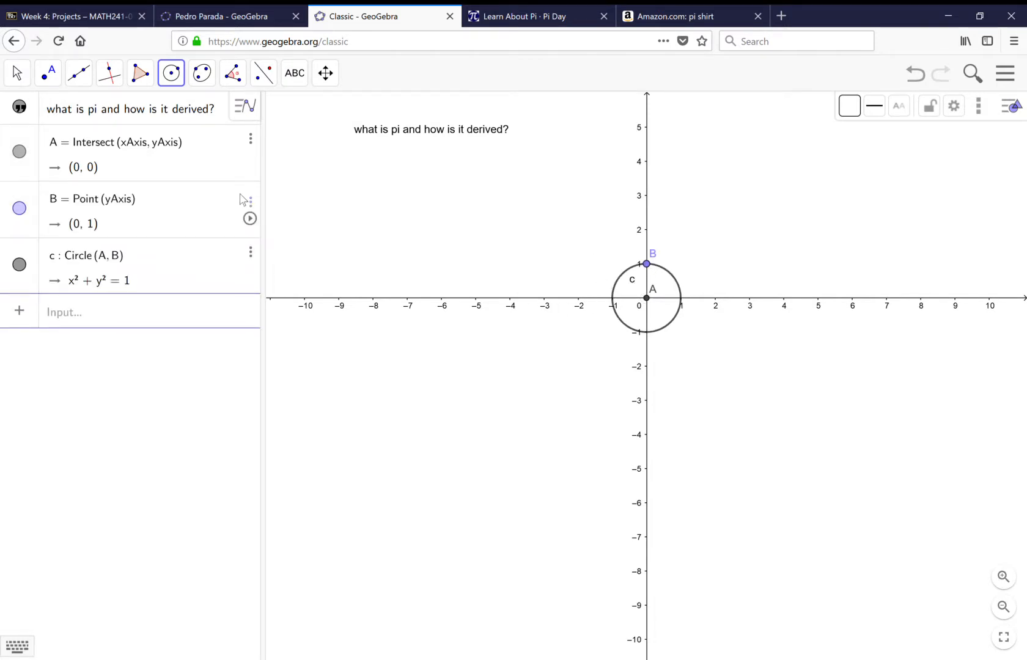
Change the circle's colour to red (#FF0000) in its object settings.
{"action": "left_click", "coordinate": [251, 263]}
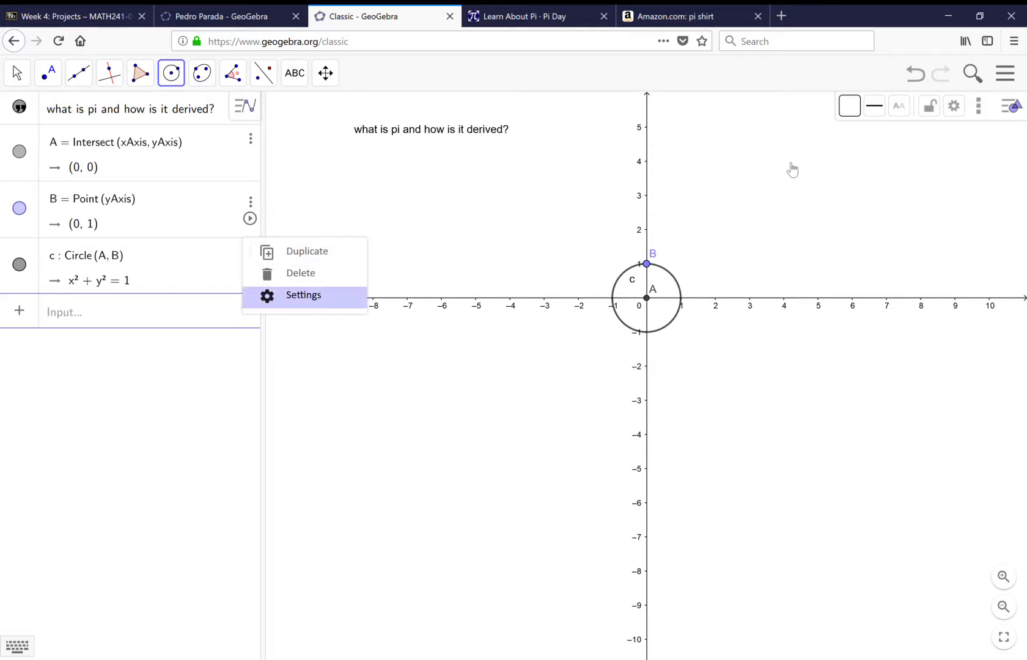
{"action": "left_click", "coordinate": [861, 107]}
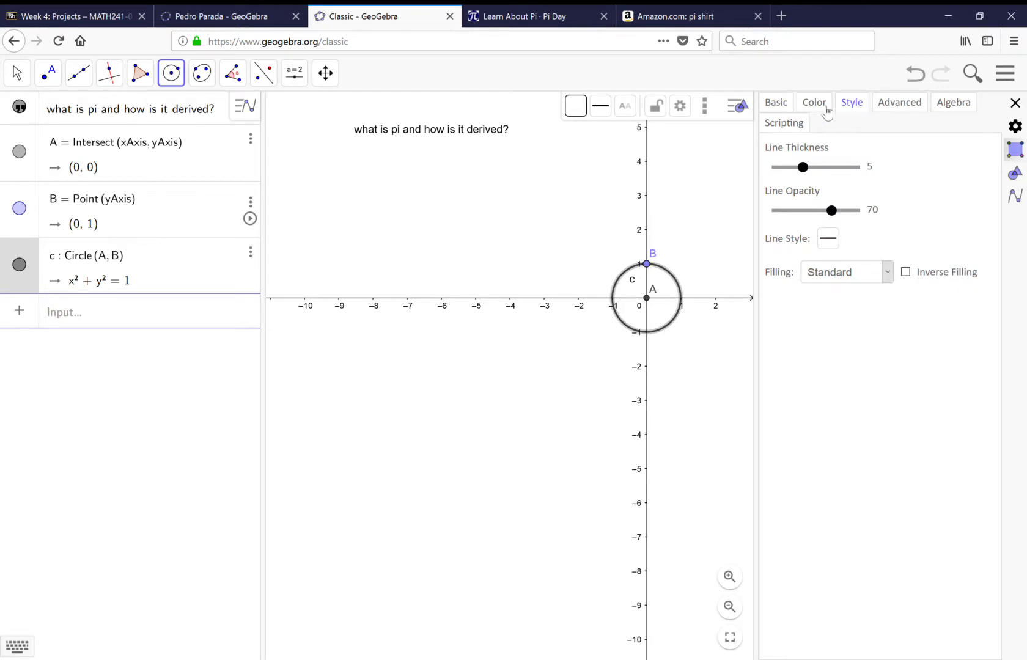
{"action": "left_click", "coordinate": [819, 105]}
{"action": "left_click", "coordinate": [792, 161]}
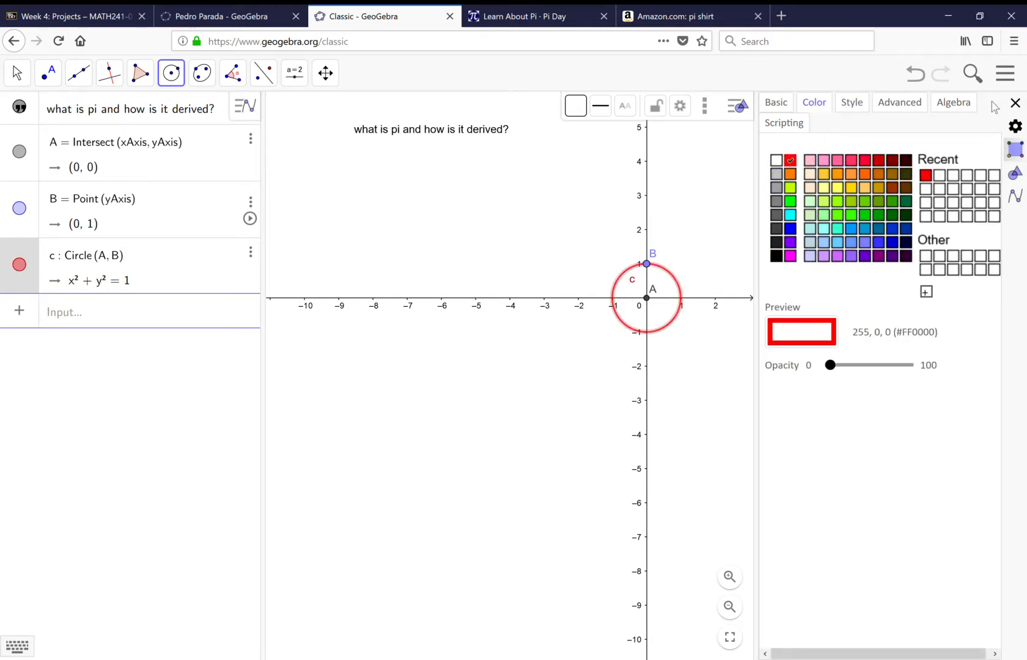
{"action": "left_click", "coordinate": [1016, 103]}
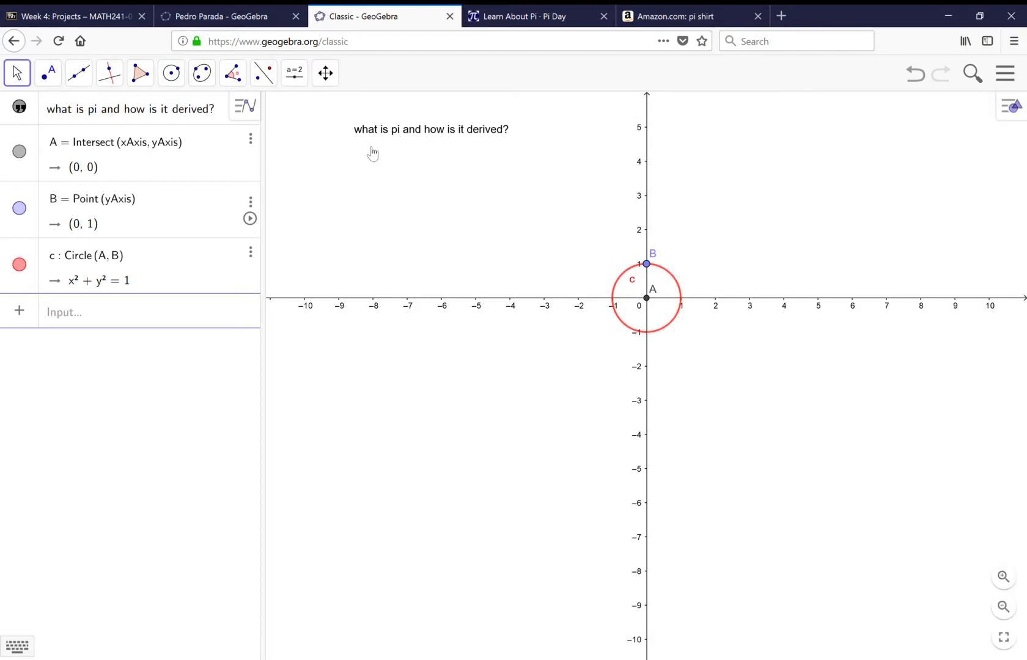
Draw the circle's horizontal diameter as a segment between its two x-axis intersections, (-1, 0) and (1, 0).
{"action": "left_click", "coordinate": [80, 84]}
{"action": "left_click", "coordinate": [100, 142]}
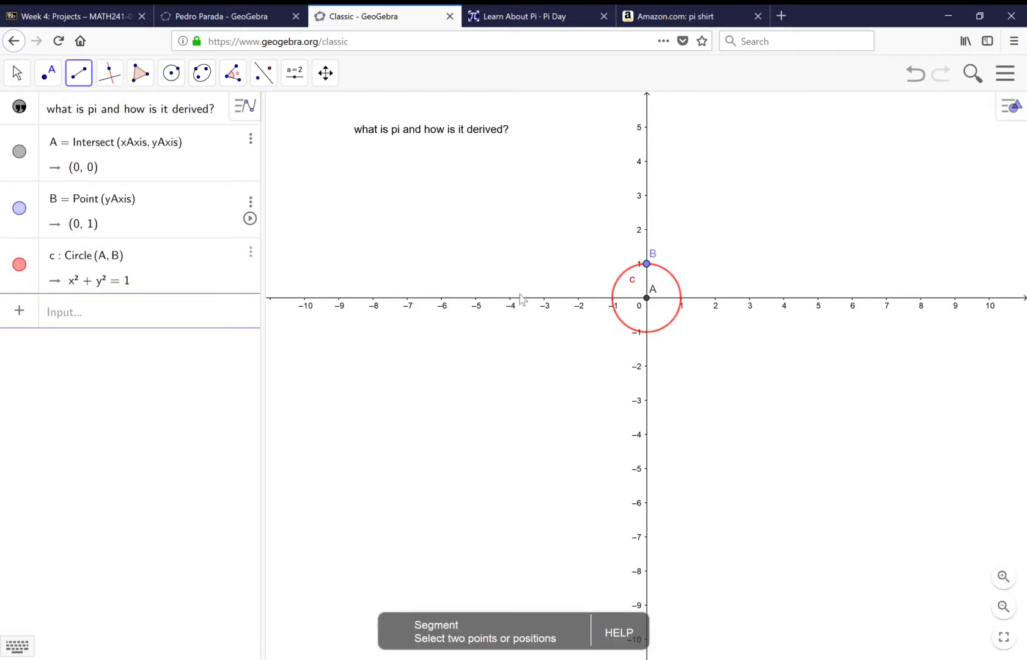
{"action": "left_click", "coordinate": [615, 300]}
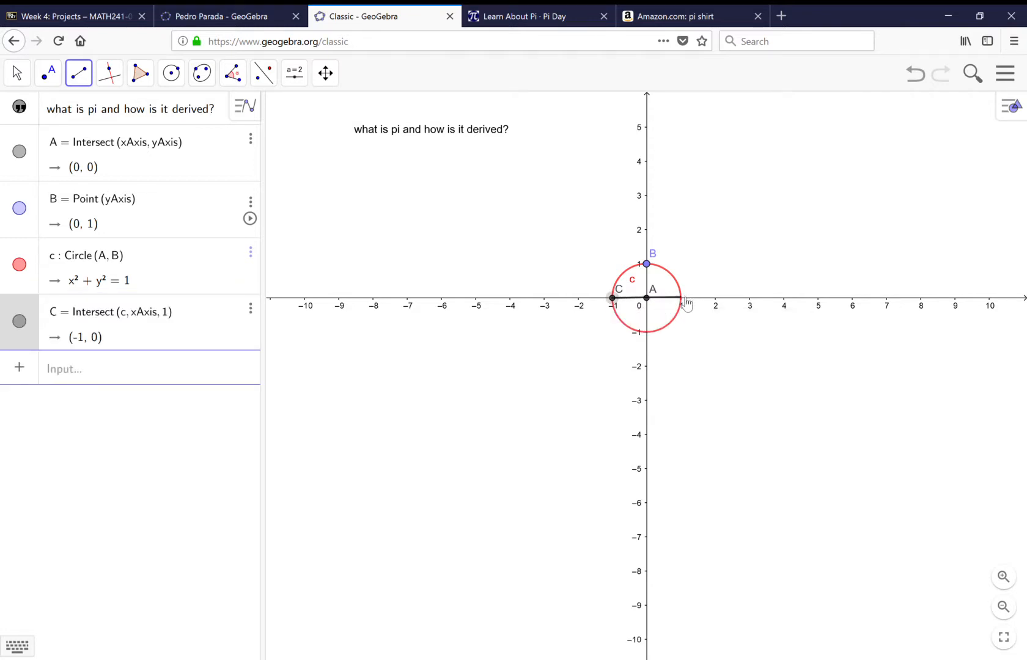
{"action": "left_click", "coordinate": [682, 300]}
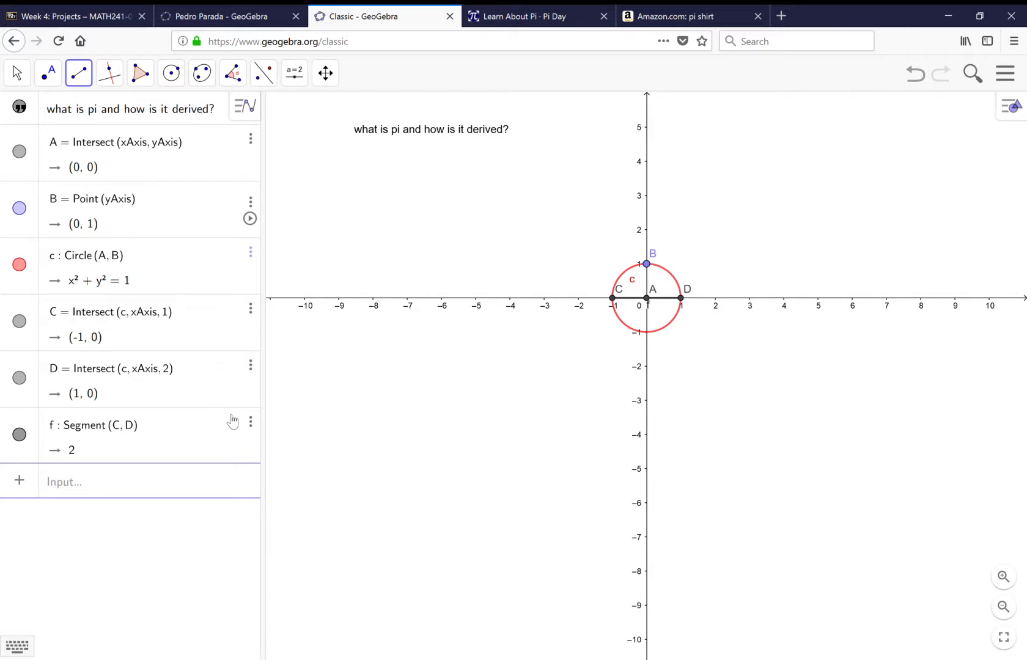
Change the colour of the diameter segment to blue (#0000FF).
{"action": "left_click", "coordinate": [250, 422]}
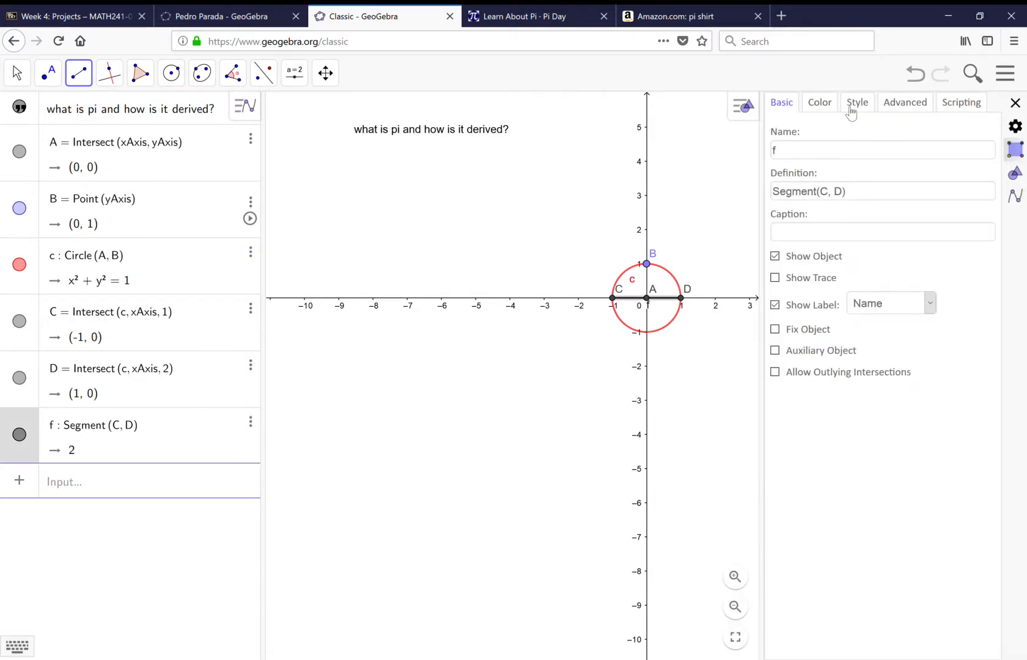
{"action": "left_click", "coordinate": [821, 104]}
{"action": "left_click", "coordinate": [795, 208]}
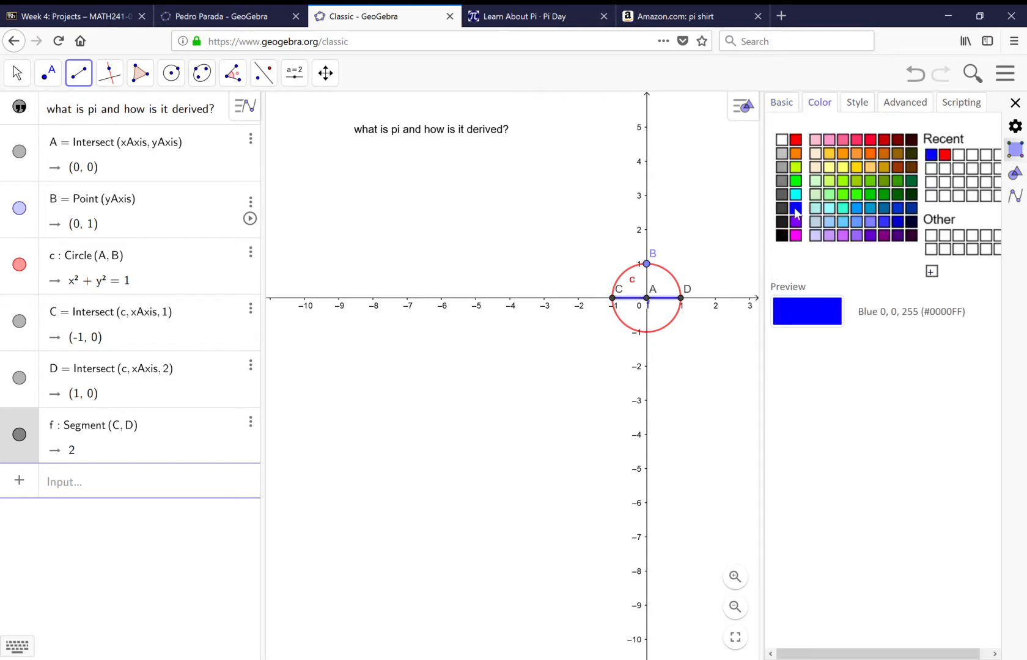
Resize the circle by moving point B up and down the y-axis to about (0, 2.31), and close the settings.
{"action": "left_click", "coordinate": [25, 79]}
{"action": "left_click", "coordinate": [43, 121]}
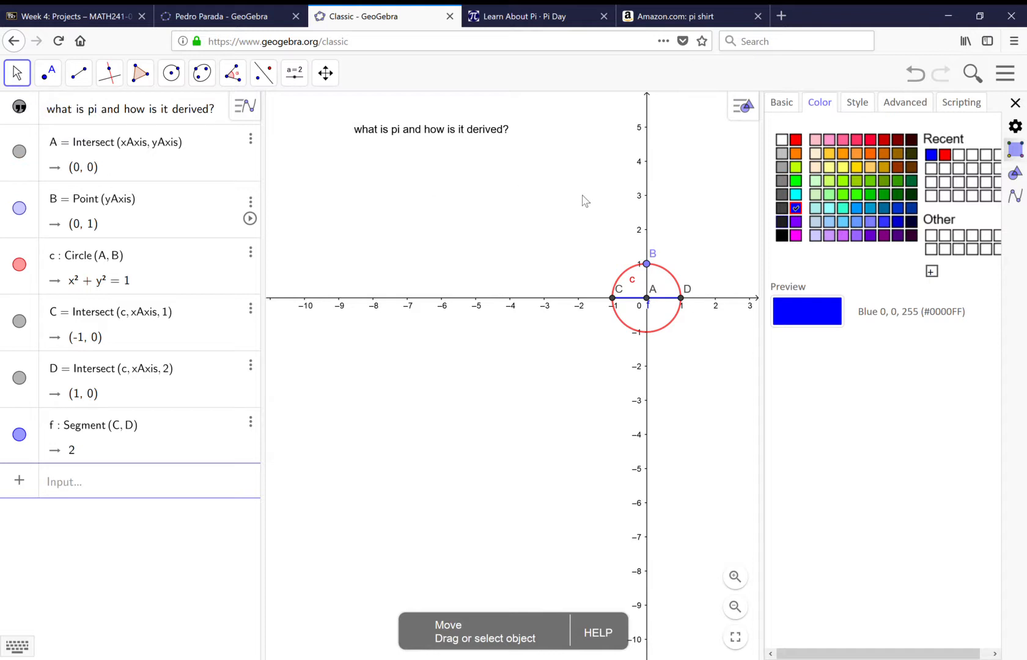
{"action": "left_click_drag", "start_coordinate": [650, 266], "coordinate": [647, 219]}
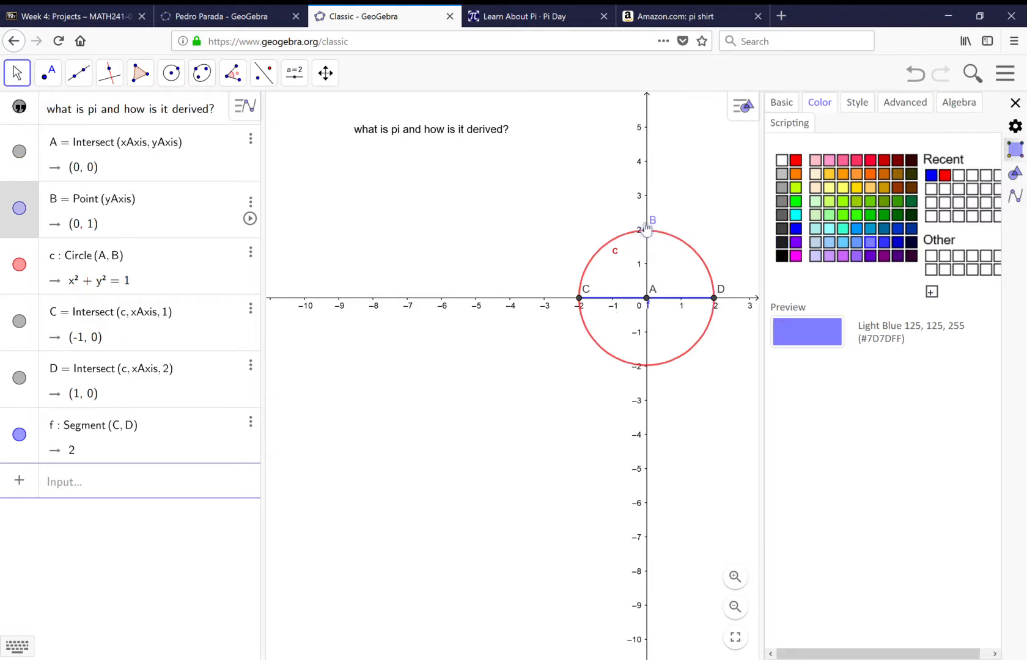
{"action": "left_click_drag", "start_coordinate": [647, 299], "coordinate": [644, 270]}
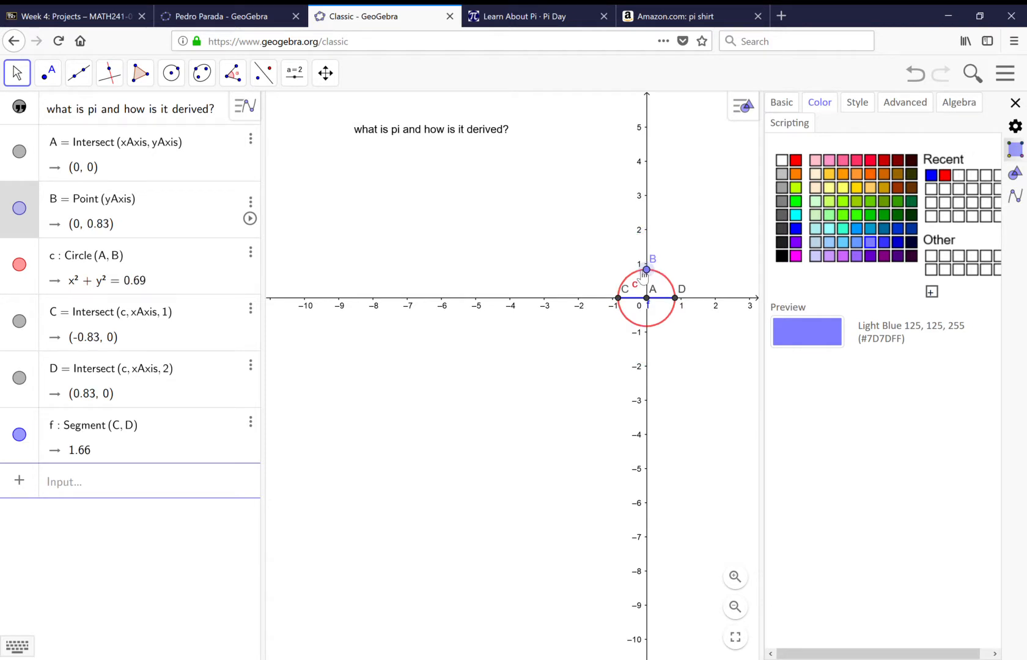
{"action": "left_click_drag", "start_coordinate": [636, 225], "coordinate": [636, 225]}
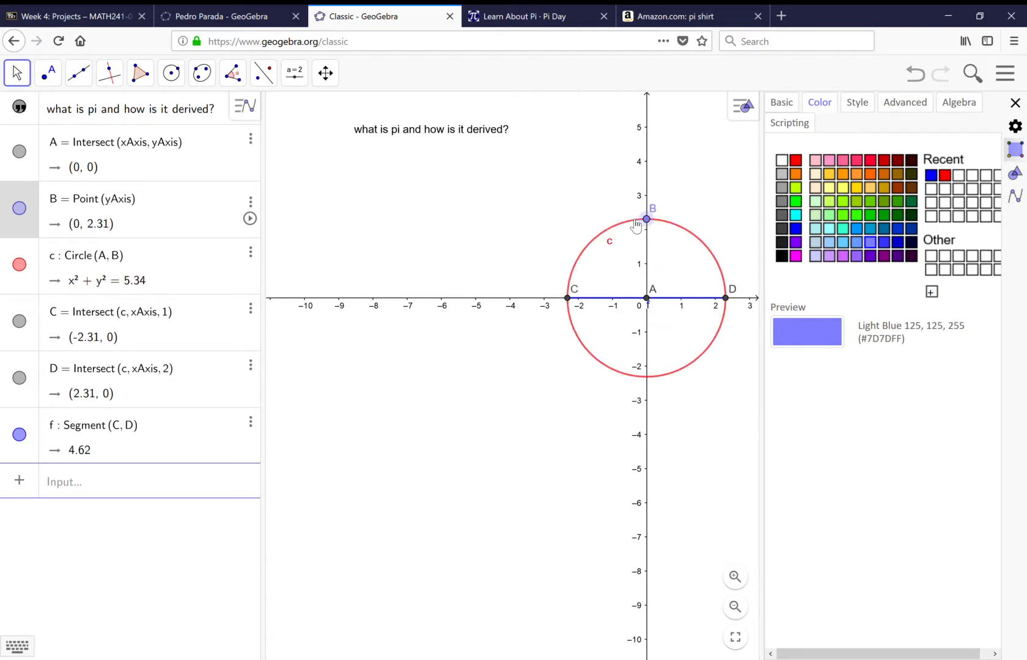
{"action": "key", "text": "Escape"}
{"action": "left_click", "coordinate": [1016, 103]}
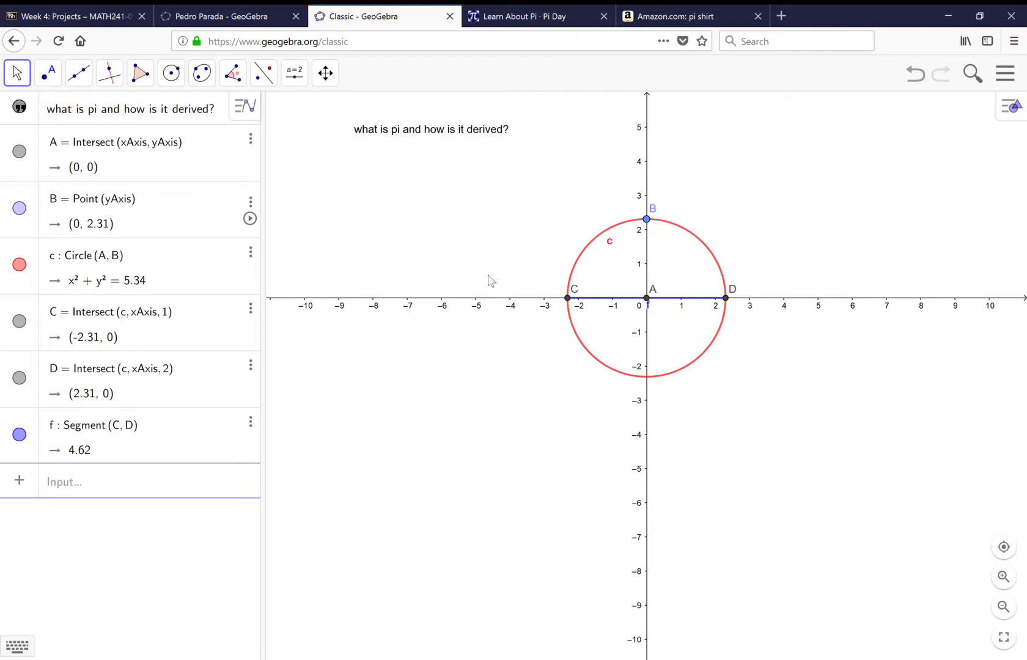
Compute the circle's circumference by entering circumference(c) as a new algebra expression.
{"action": "left_click", "coordinate": [149, 483]}
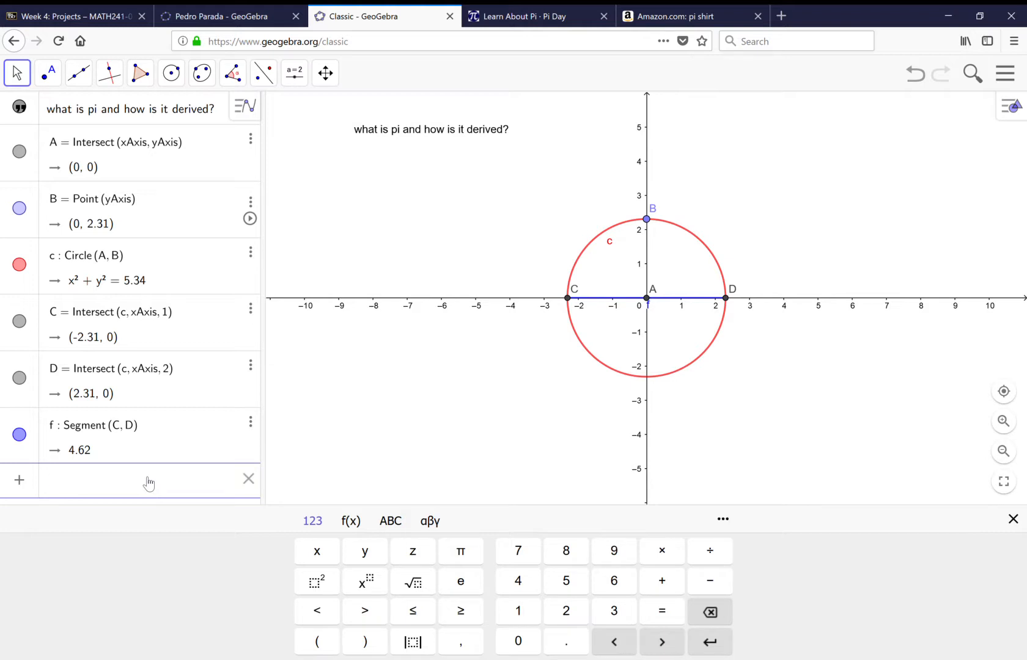
{"action": "type", "text": "circ"}
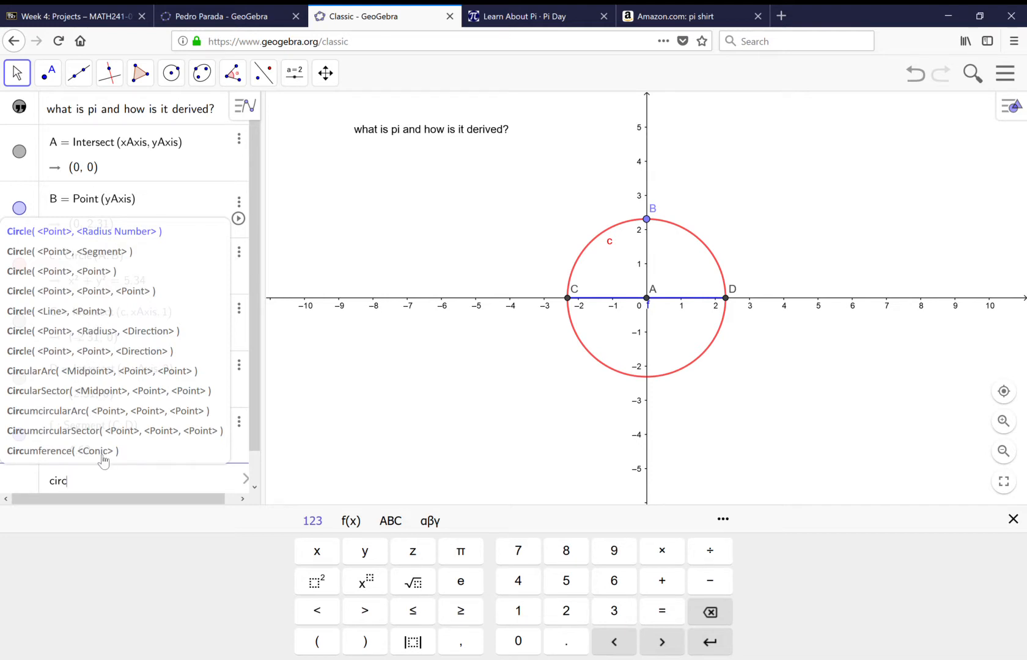
{"action": "type", "text": "umference "}
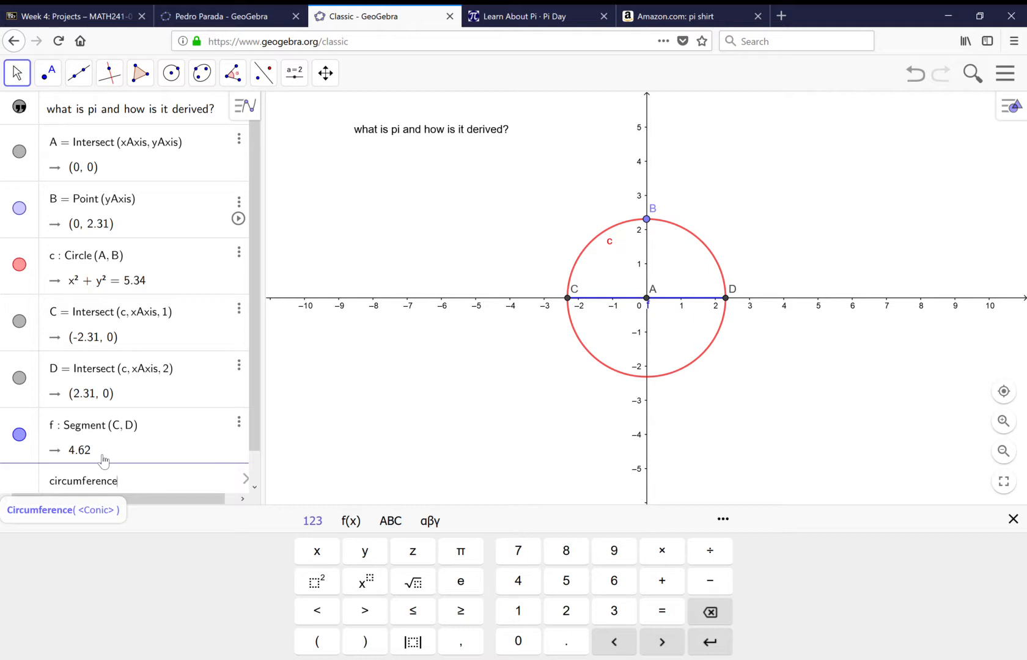
{"action": "type", "text": "("}
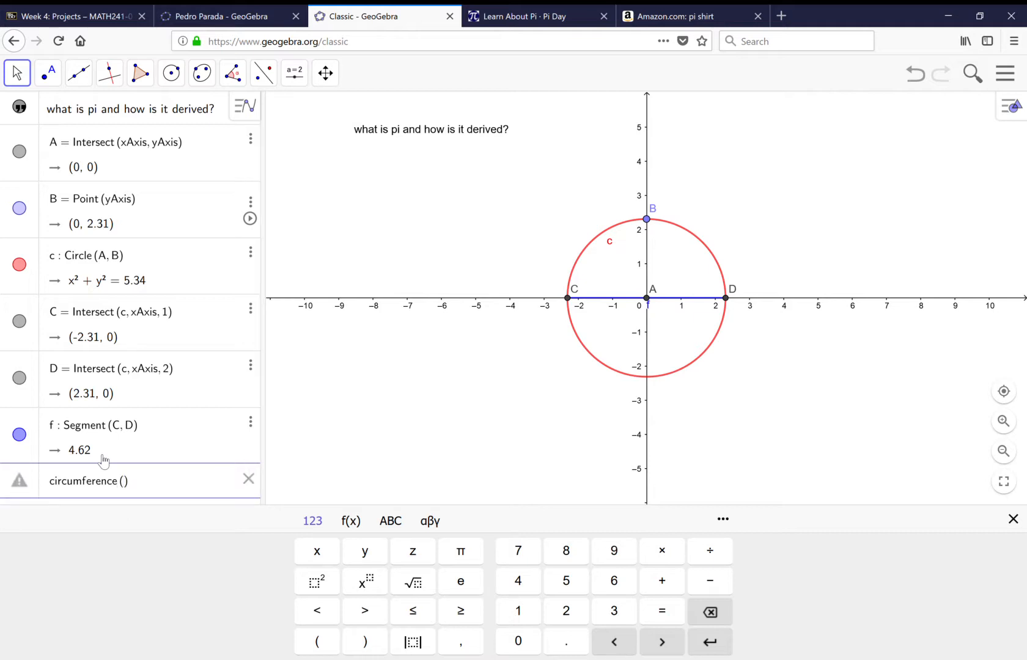
{"action": "type", "text": "c"}
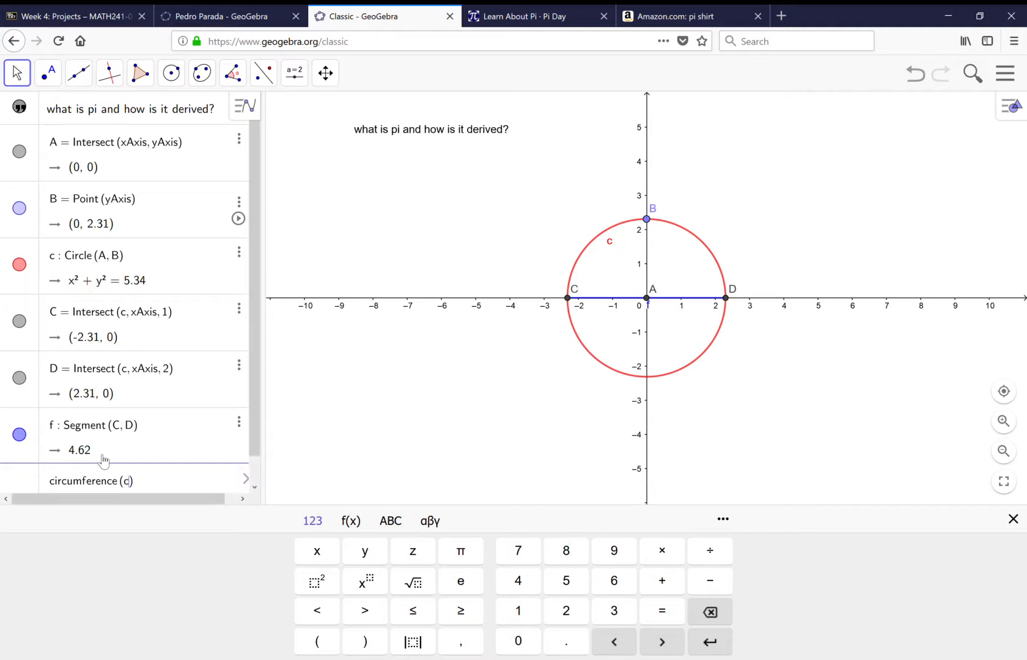
{"action": "key", "text": "Return"}
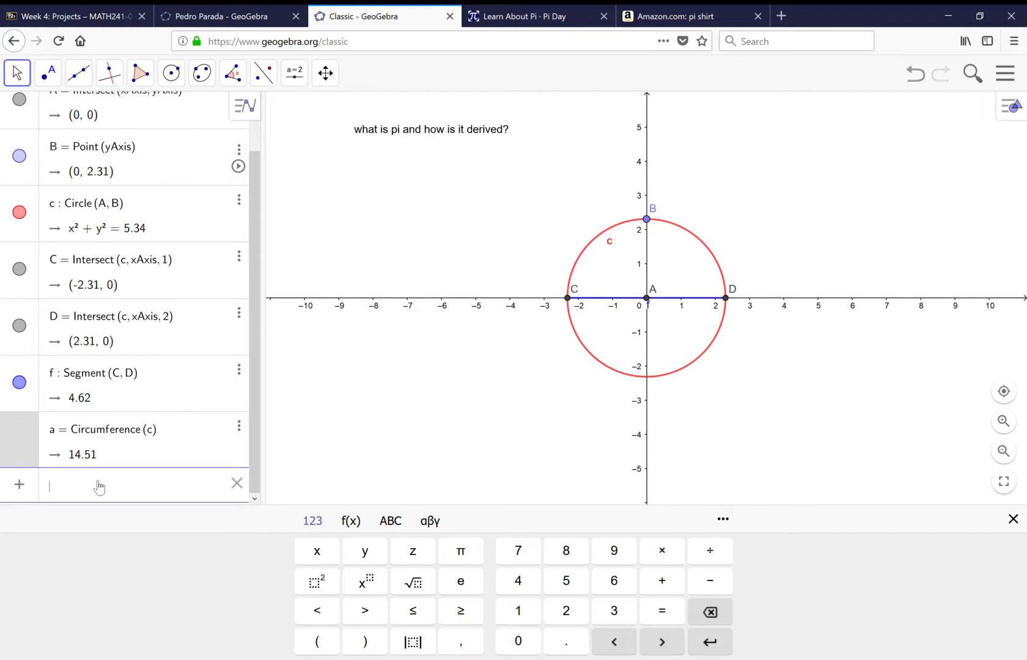
Add the diameter's length as a new algebra expression, Segment(C, D).
{"action": "type", "text": "seg"}
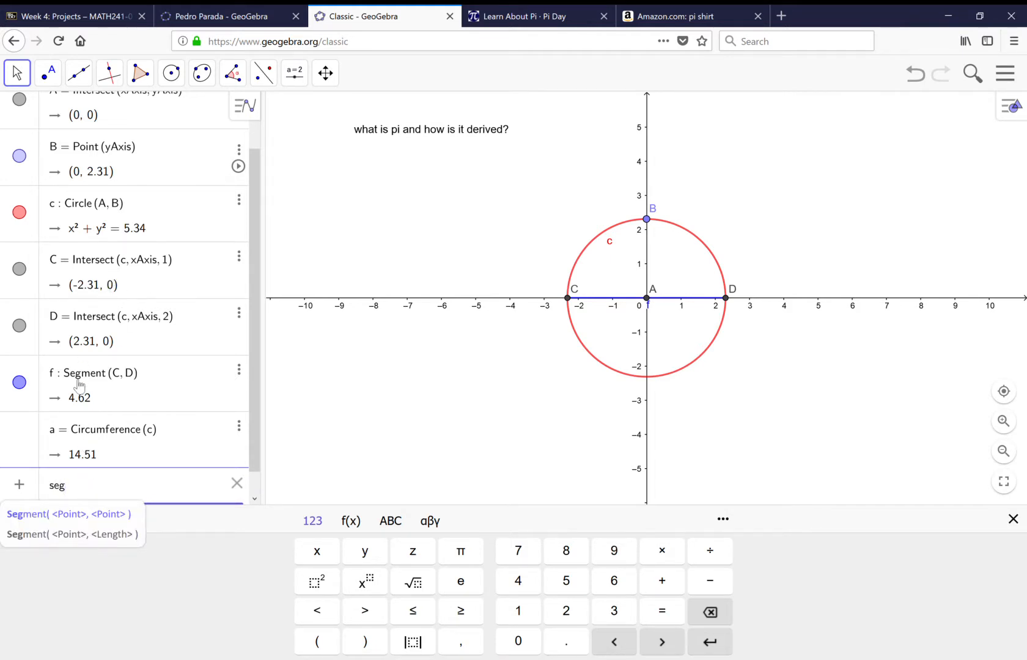
{"action": "left_click", "coordinate": [91, 516]}
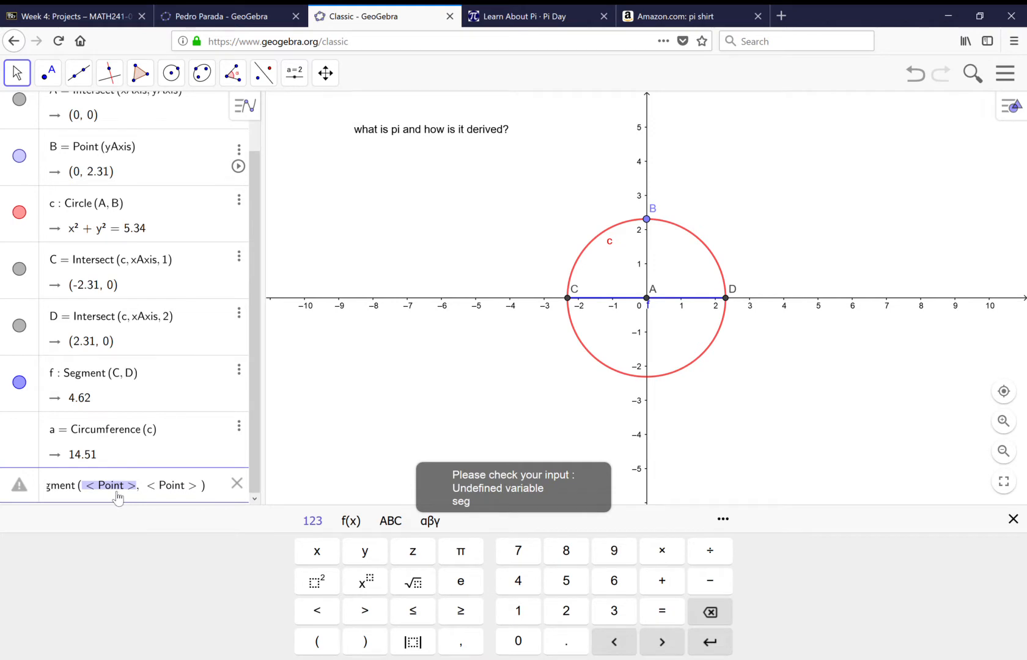
{"action": "type", "text": "C"}
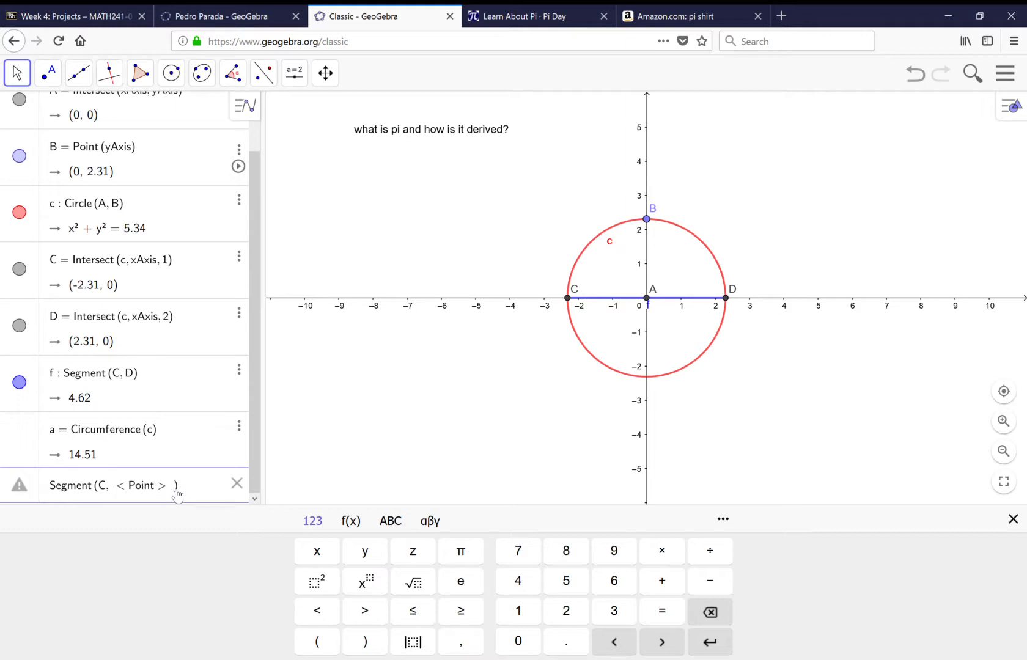
{"action": "left_click", "coordinate": [176, 489]}
{"action": "key", "text": "BackSpace"}
{"action": "key", "text": "BackSpace"}
{"action": "key", "text": "BackSpace"}
{"action": "key", "text": "BackSpace"}
{"action": "key", "text": "BackSpace"}
{"action": "key", "text": "BackSpace"}
{"action": "key", "text": "BackSpace"}
{"action": "key", "text": "BackSpace"}
{"action": "type", "text": "D"}
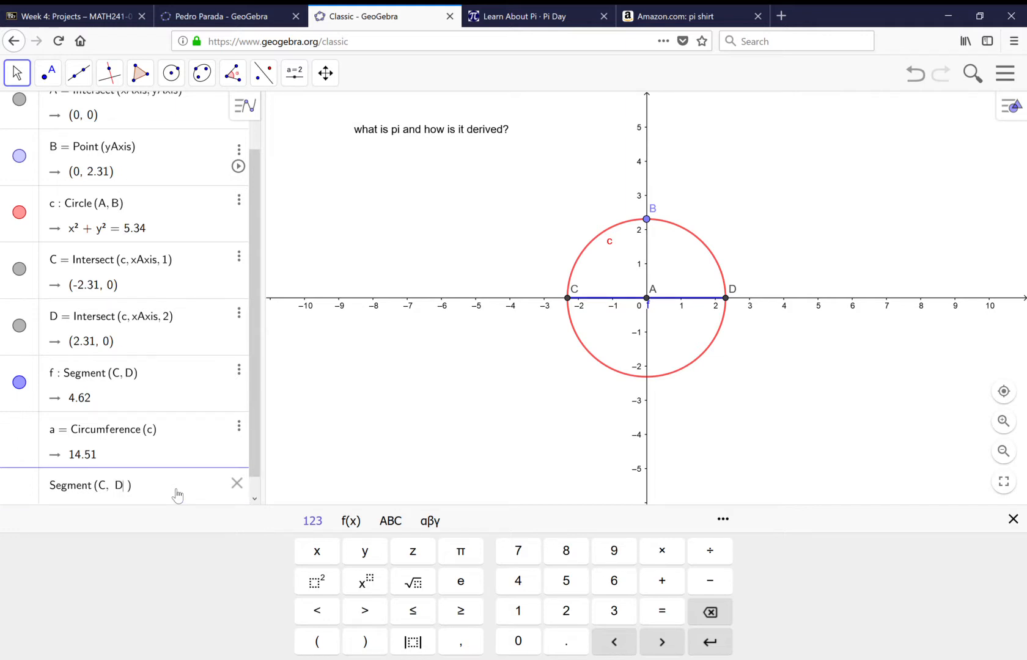
{"action": "key", "text": "Return"}
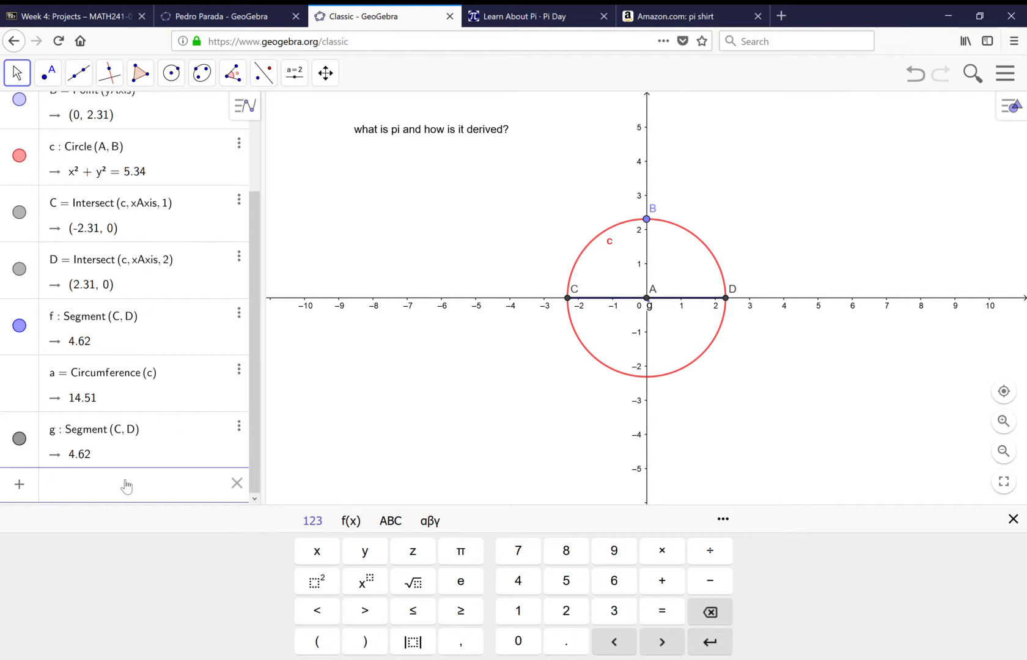
Divide the circumference by the diameter by entering the expression a/g.
{"action": "type", "text": "a/"}
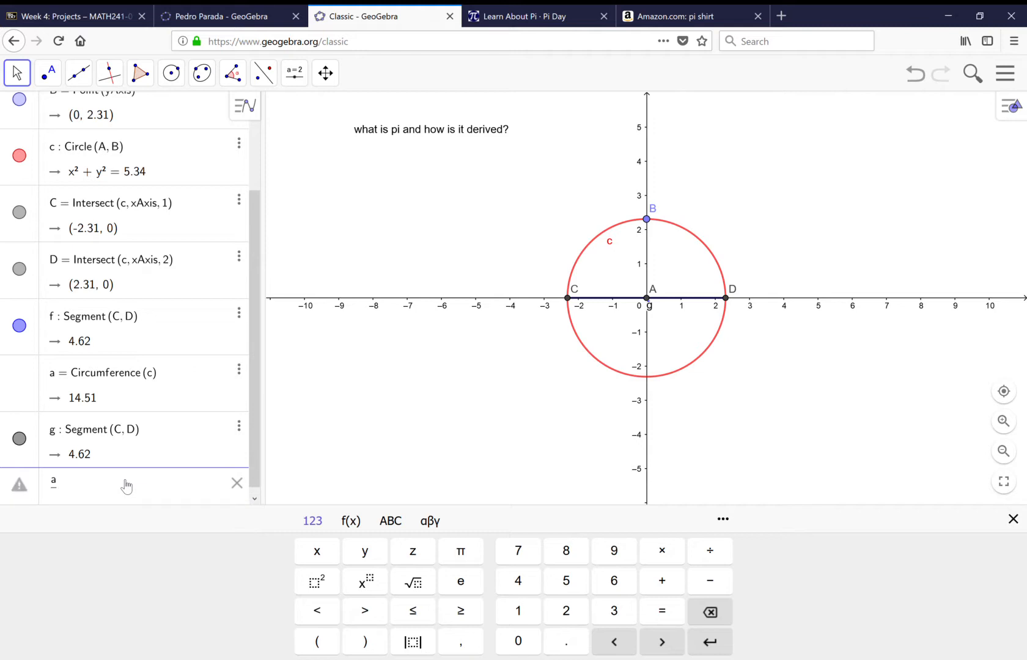
{"action": "type", "text": "g"}
{"action": "key", "text": "Return"}
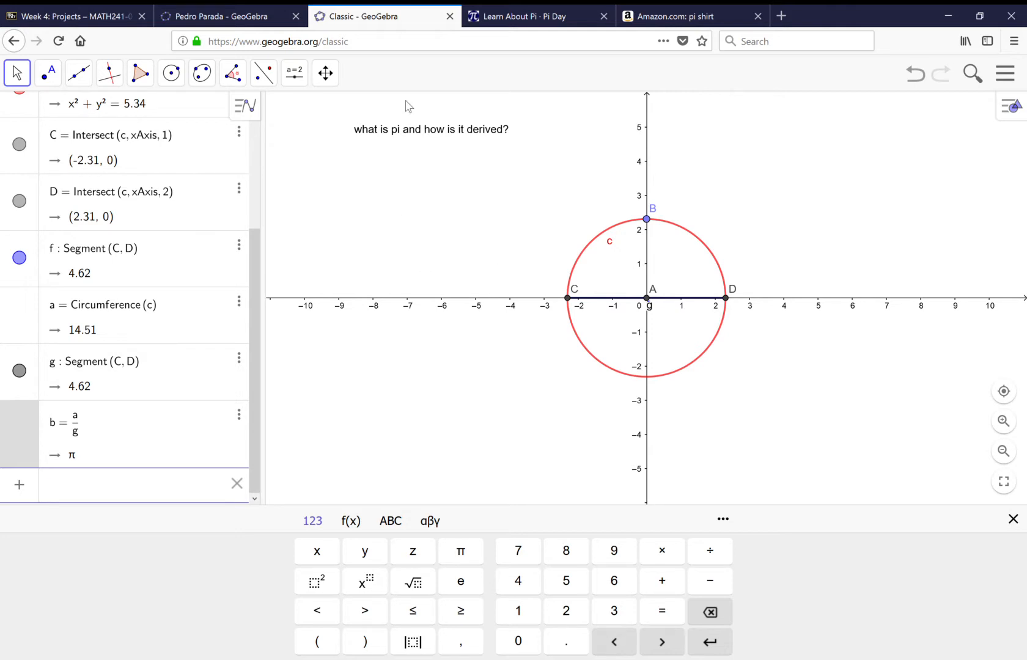
Enlarge the circle by moving point B up the y-axis to about (0, 4.01), and deselect it.
{"action": "left_click", "coordinate": [25, 81]}
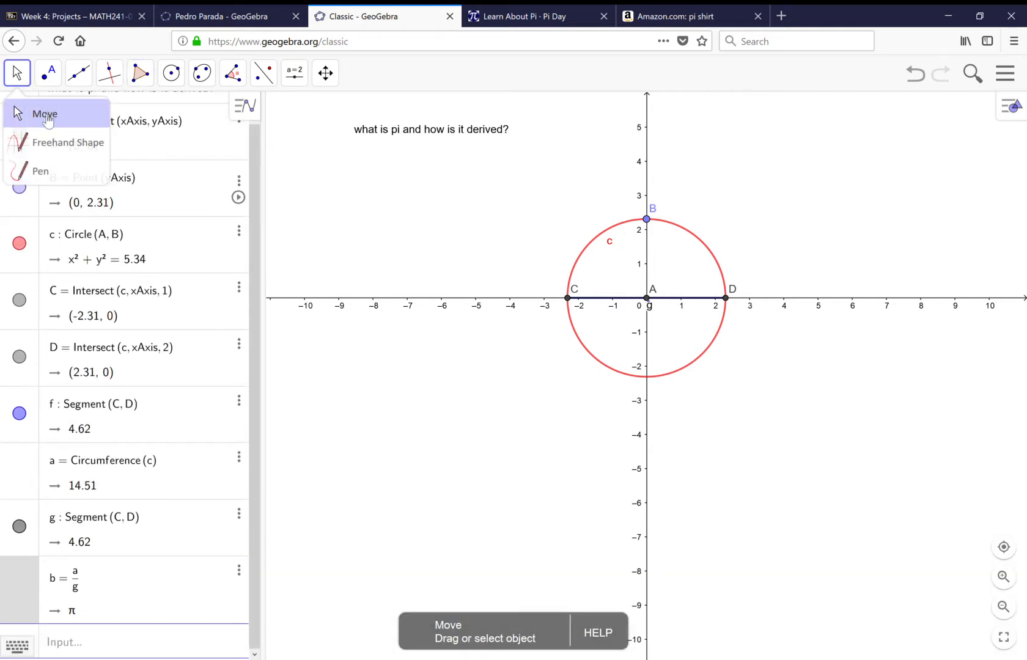
{"action": "left_click", "coordinate": [45, 115]}
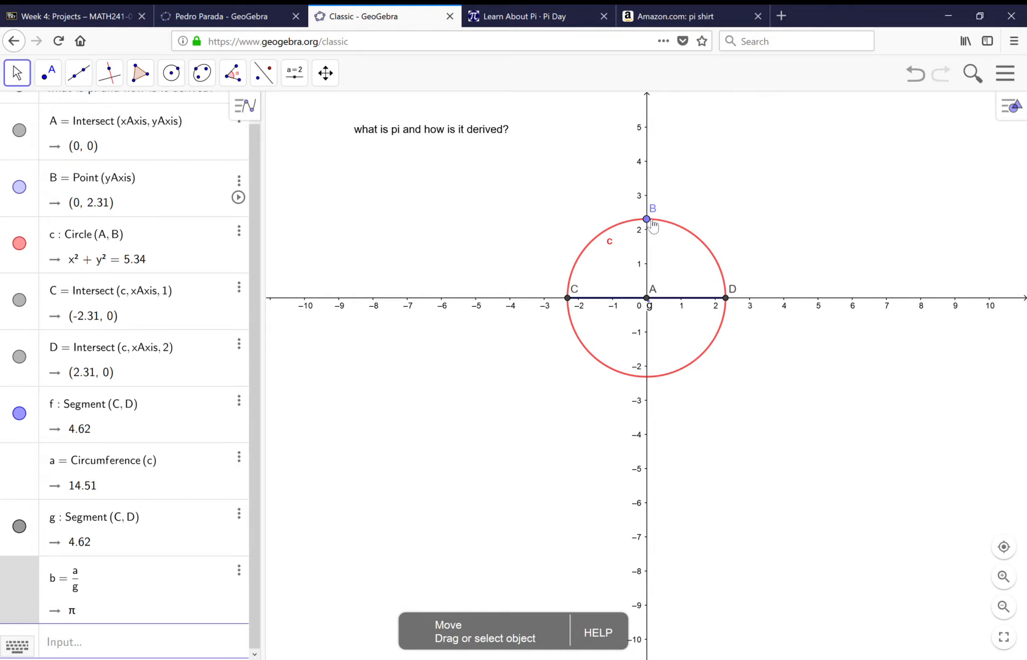
{"action": "left_click_drag", "start_coordinate": [647, 219], "coordinate": [641, 163]}
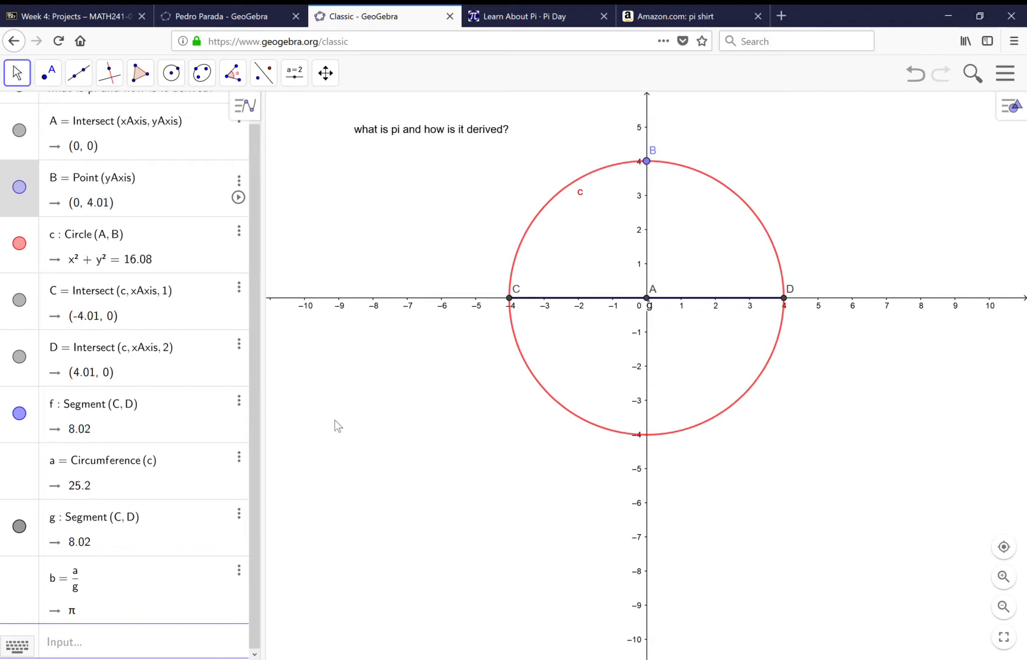
{"action": "left_click", "coordinate": [334, 424]}
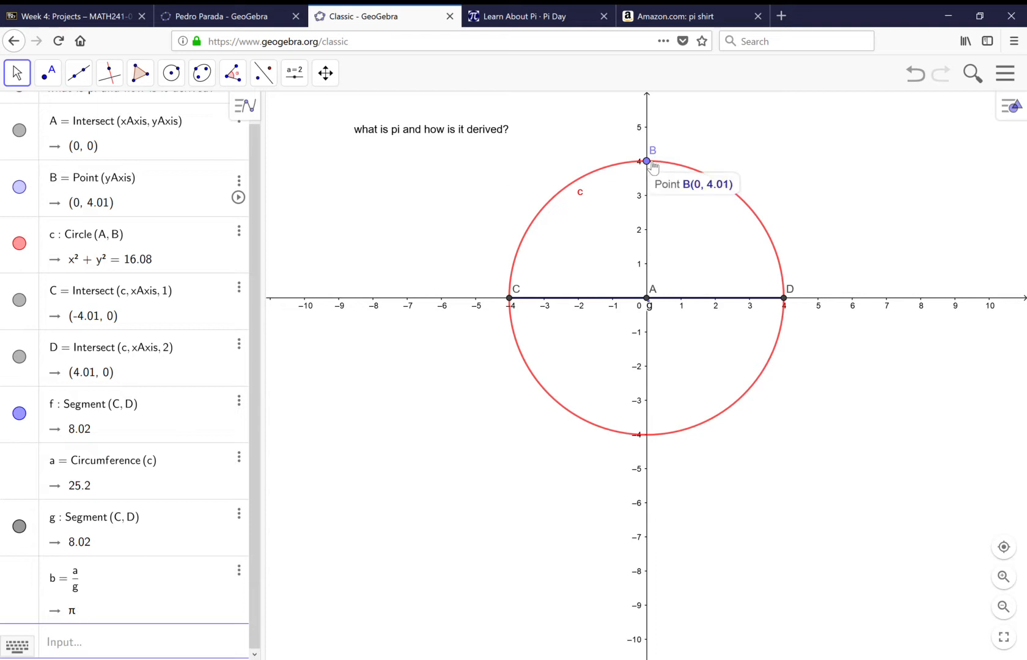
Shrink the circle by moving point B down to about (0, 1.35), and enlarge it again with B at (0, 4).
{"action": "left_click_drag", "start_coordinate": [652, 167], "coordinate": [657, 259]}
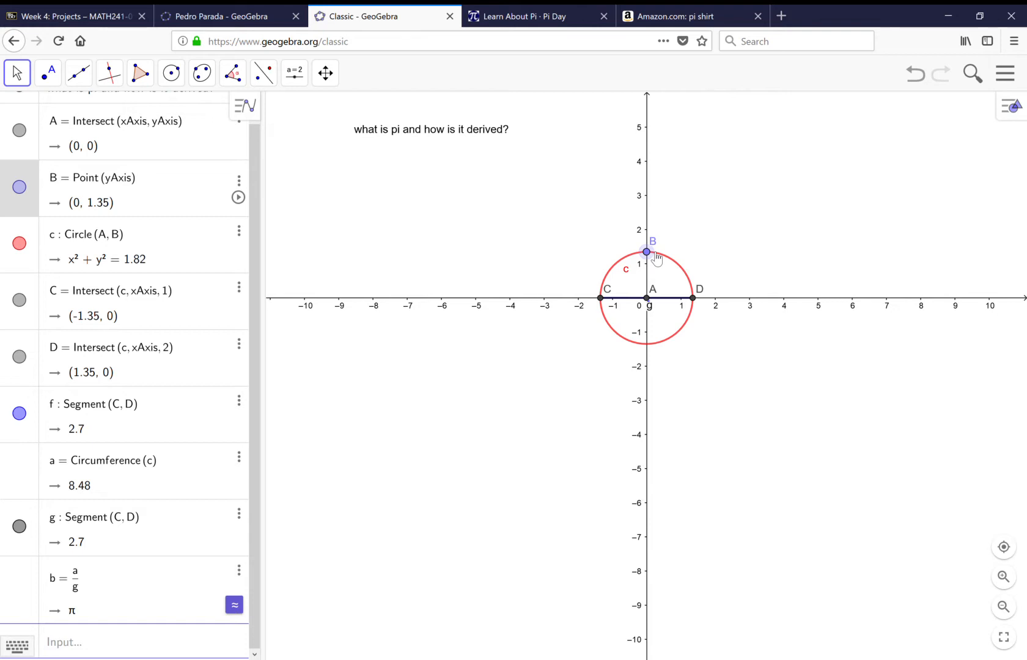
{"action": "left_click_drag", "start_coordinate": [657, 258], "coordinate": [649, 166]}
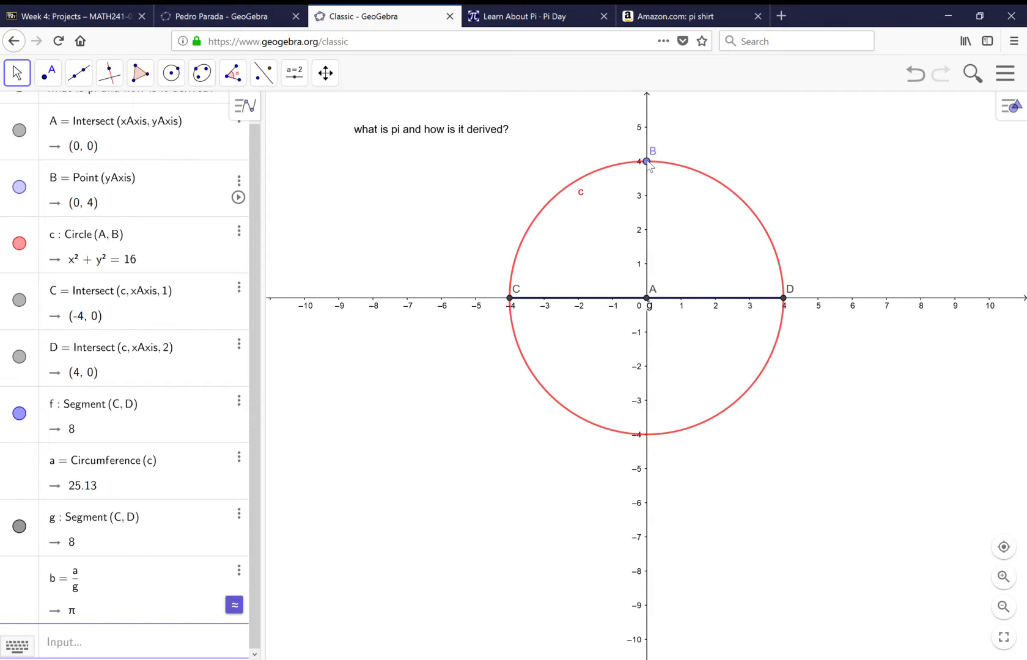
{"action": "left_click", "coordinate": [236, 76]}
{"action": "left_click", "coordinate": [144, 73]}
{"action": "left_click", "coordinate": [148, 73]}
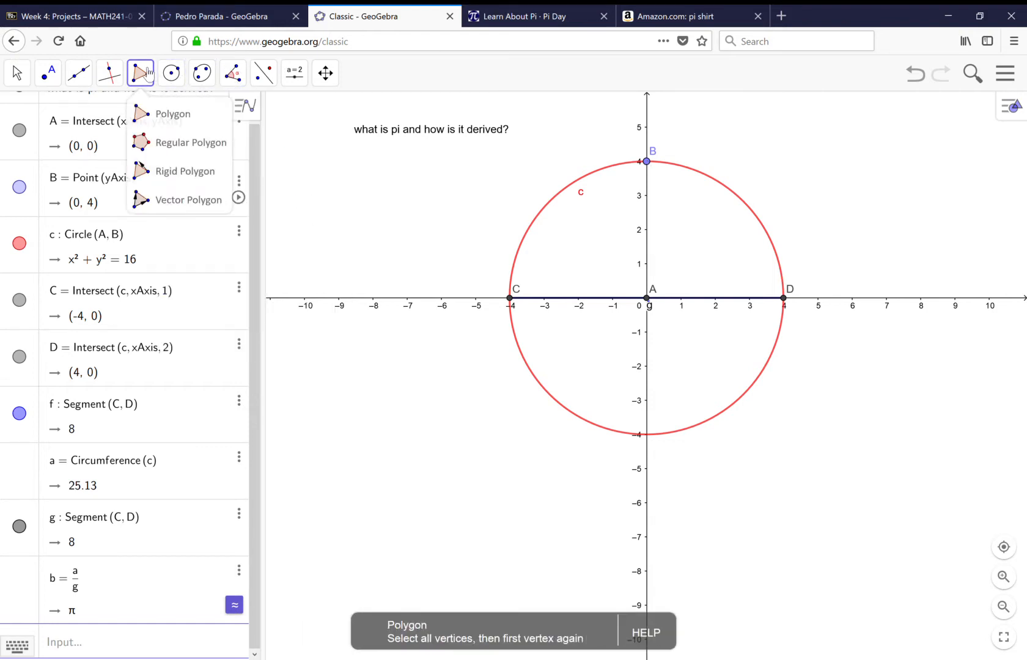
{"action": "left_click", "coordinate": [196, 152]}
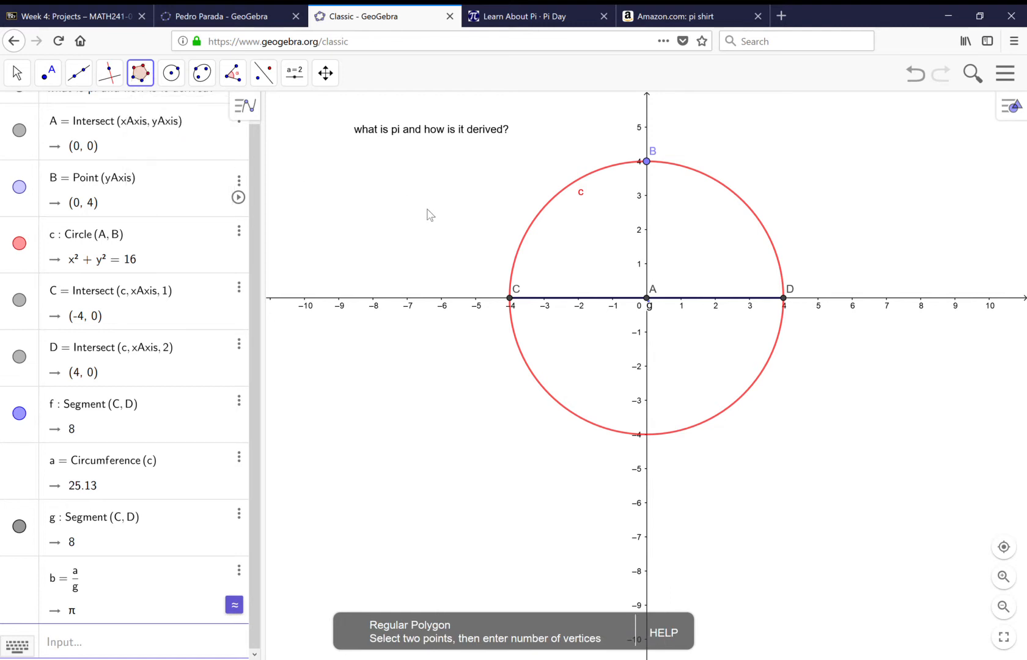
{"action": "left_click", "coordinate": [652, 298]}
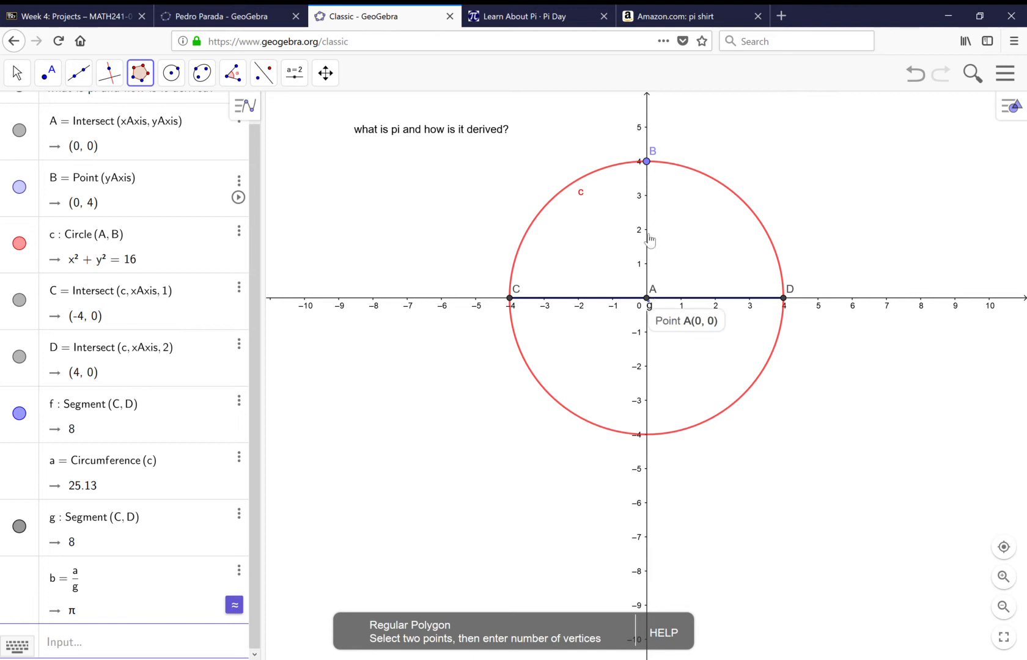
{"action": "left_click", "coordinate": [651, 166]}
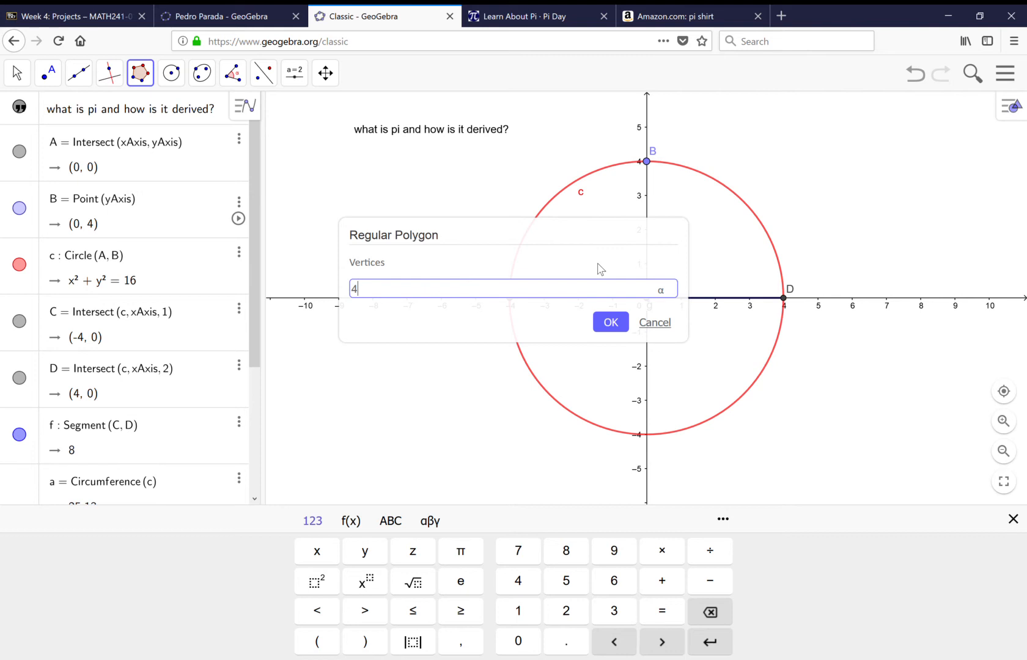
{"action": "left_click", "coordinate": [656, 323]}
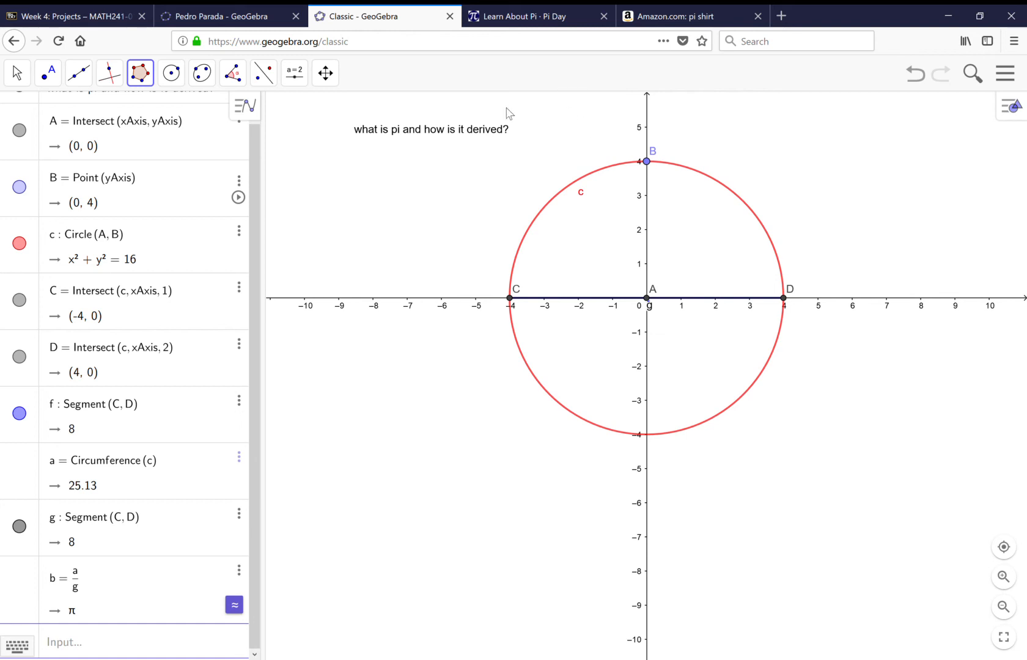
Move point B down the y-axis to (0, 1) and back up to about (0, 4.25) to resize the circle.
{"action": "left_click", "coordinate": [33, 83]}
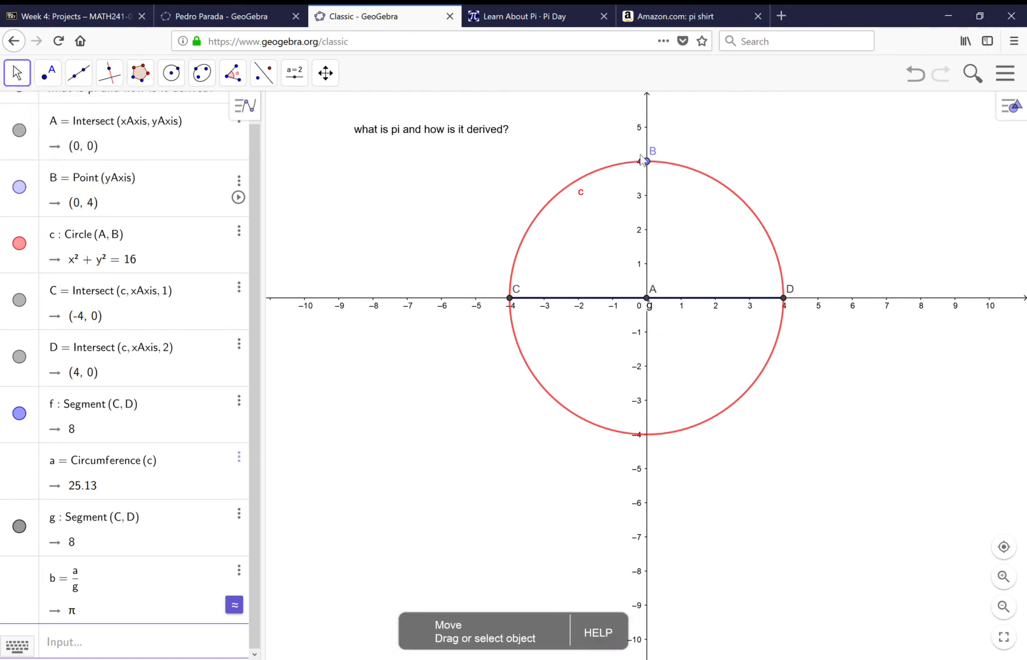
{"action": "left_click_drag", "start_coordinate": [648, 162], "coordinate": [652, 268]}
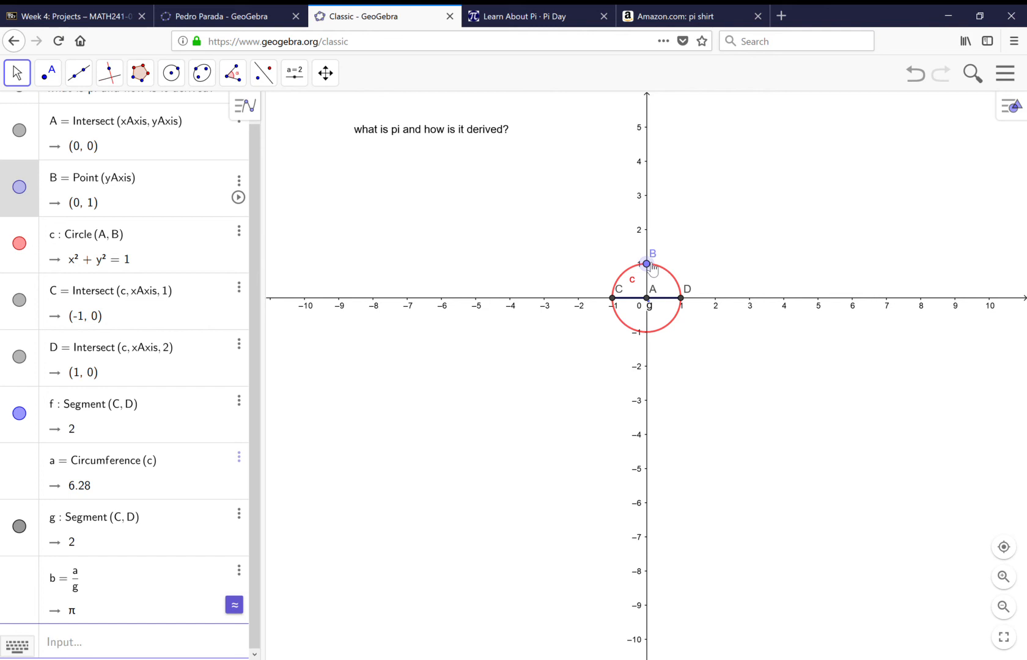
{"action": "left_click_drag", "start_coordinate": [652, 269], "coordinate": [653, 158]}
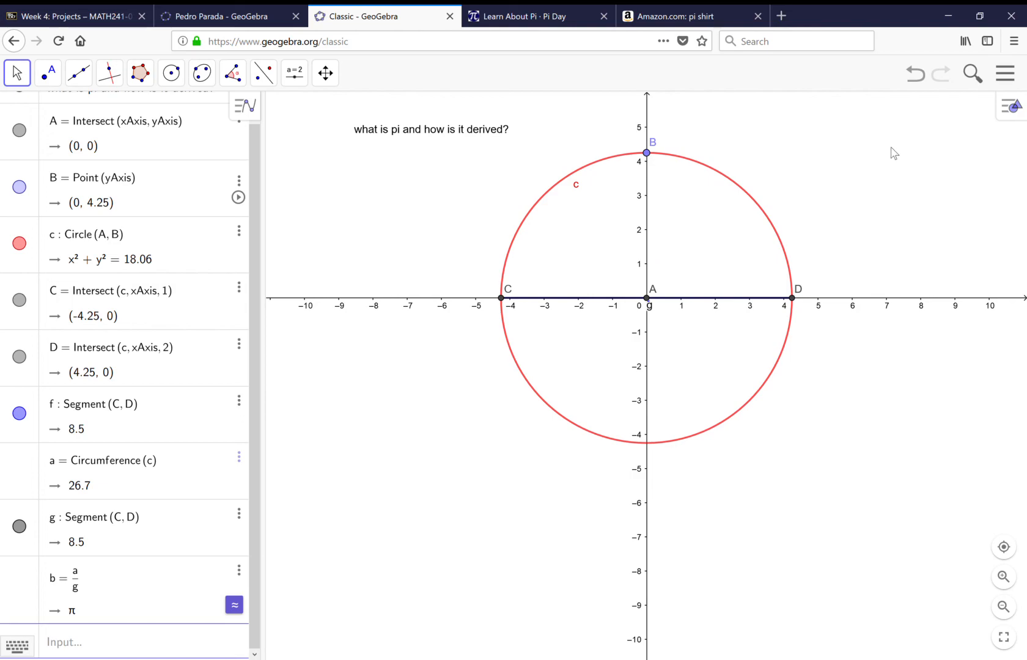